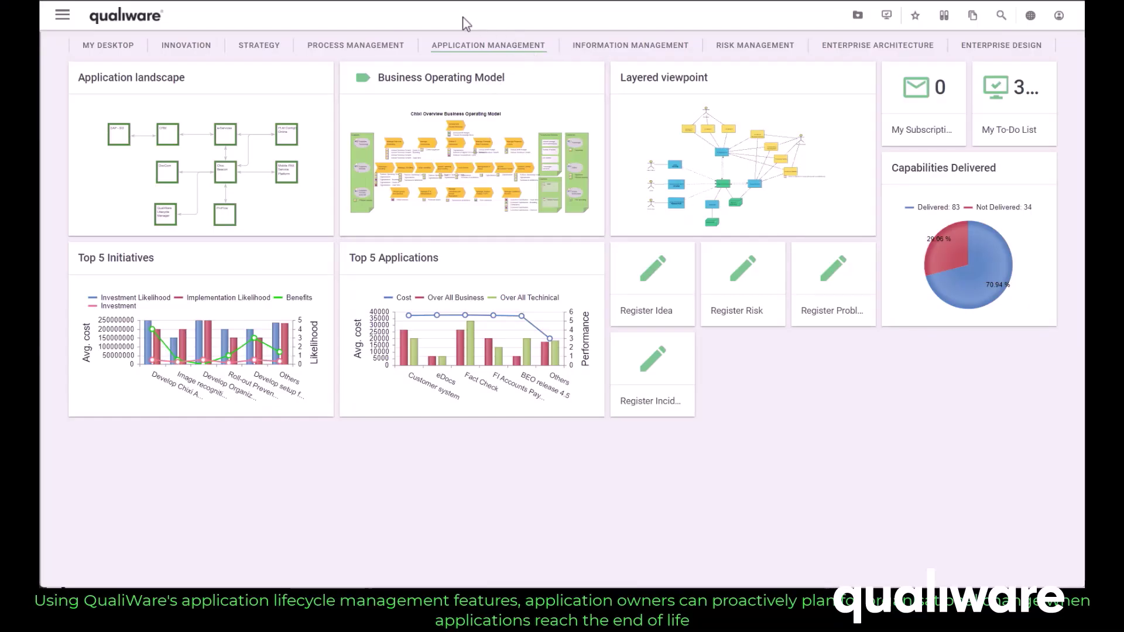
- Open the Chixi Beacon application landscape from its dashboard tile and zoom in on the diagram
{"action": "left_click", "coordinate": [249, 99]}
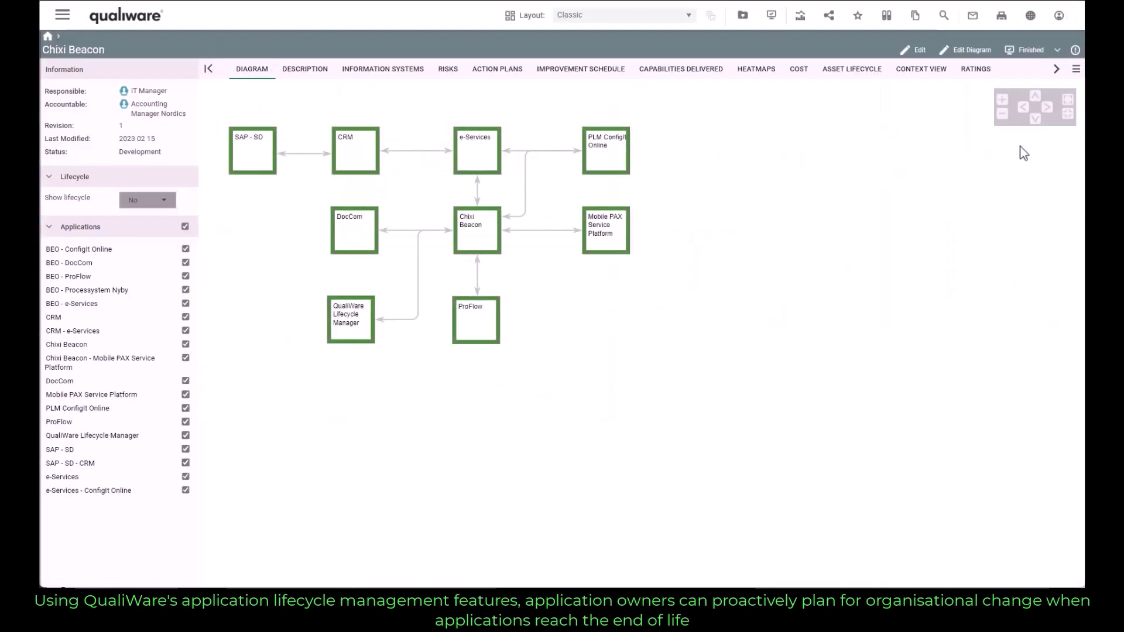
{"action": "left_click", "coordinate": [1002, 100]}
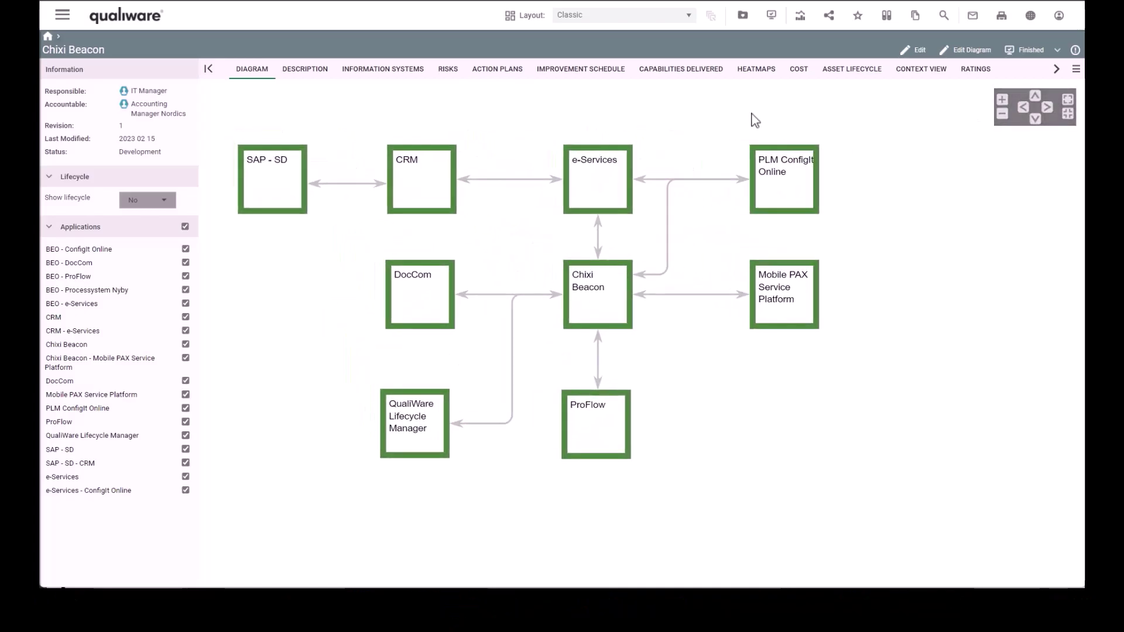
- Set Show lifecycle to Yes so each application box is coloured by lifecycle stage
{"action": "left_click", "coordinate": [150, 201]}
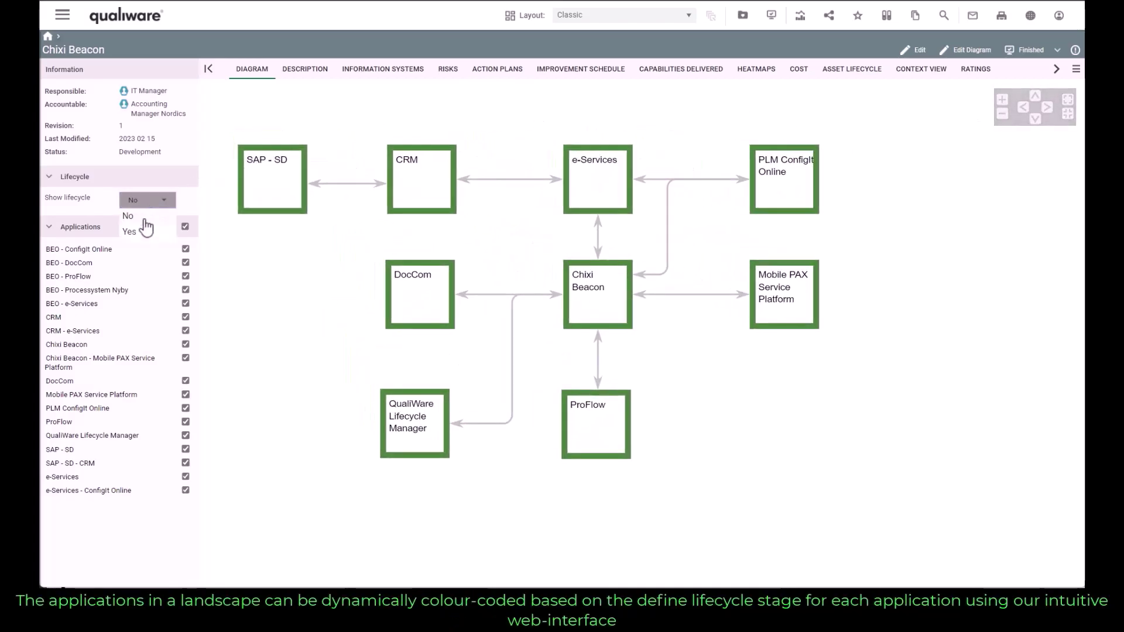
{"action": "left_click", "coordinate": [139, 232]}
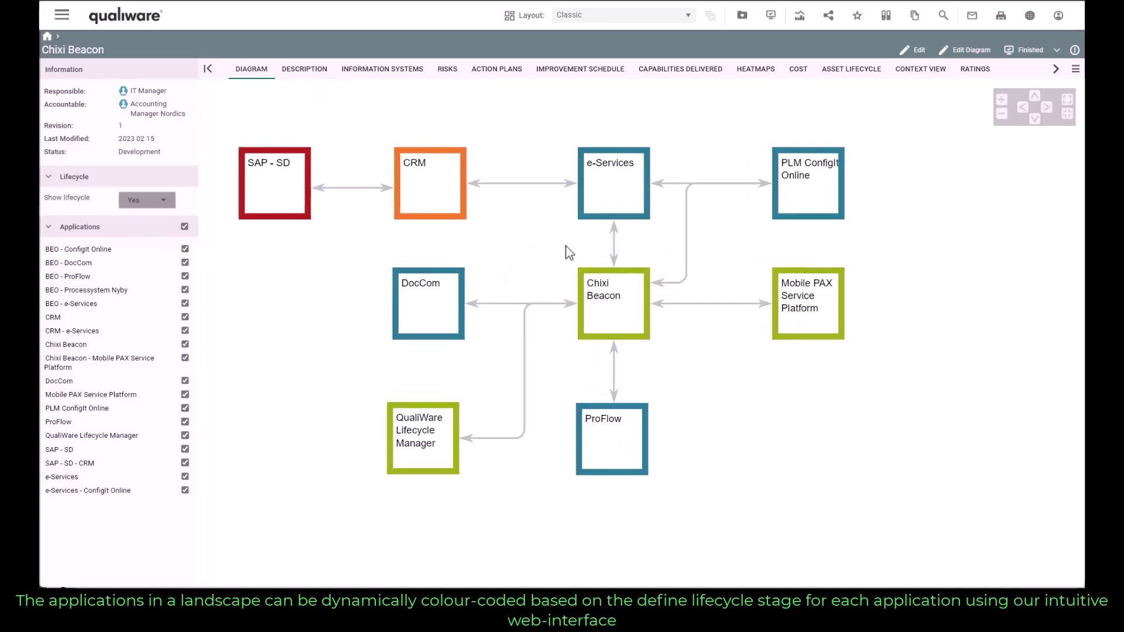
- Open Chixi Beacon's edit form, review its Lifecycle and Product Lifecycle dates, then cancel
{"action": "left_click", "coordinate": [634, 304]}
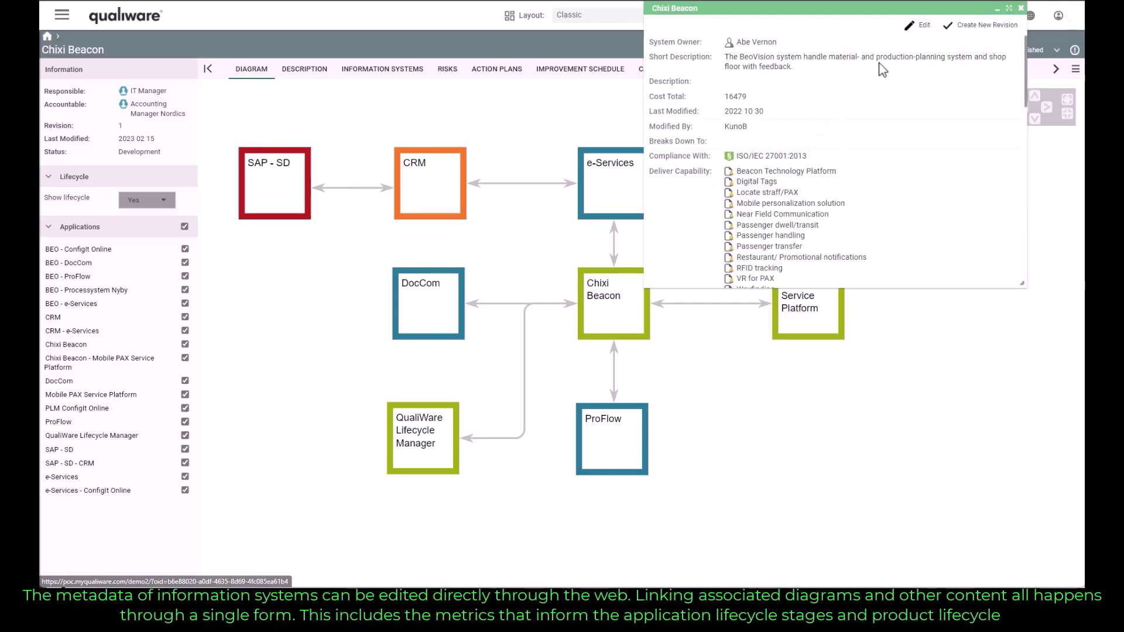
{"action": "left_click", "coordinate": [918, 30]}
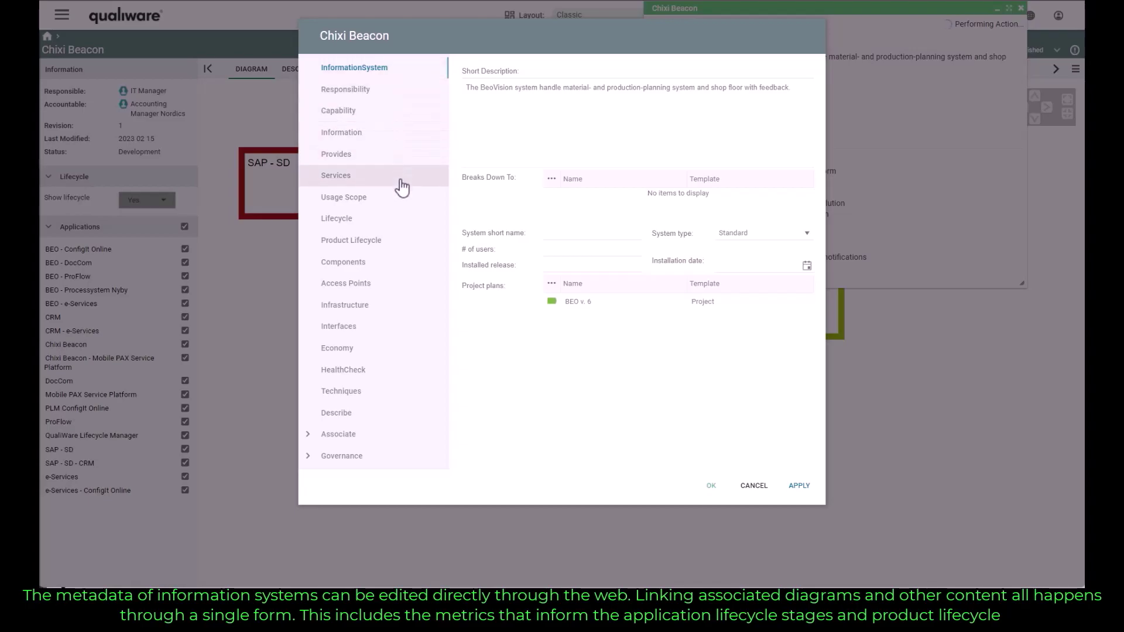
{"action": "left_click", "coordinate": [378, 228]}
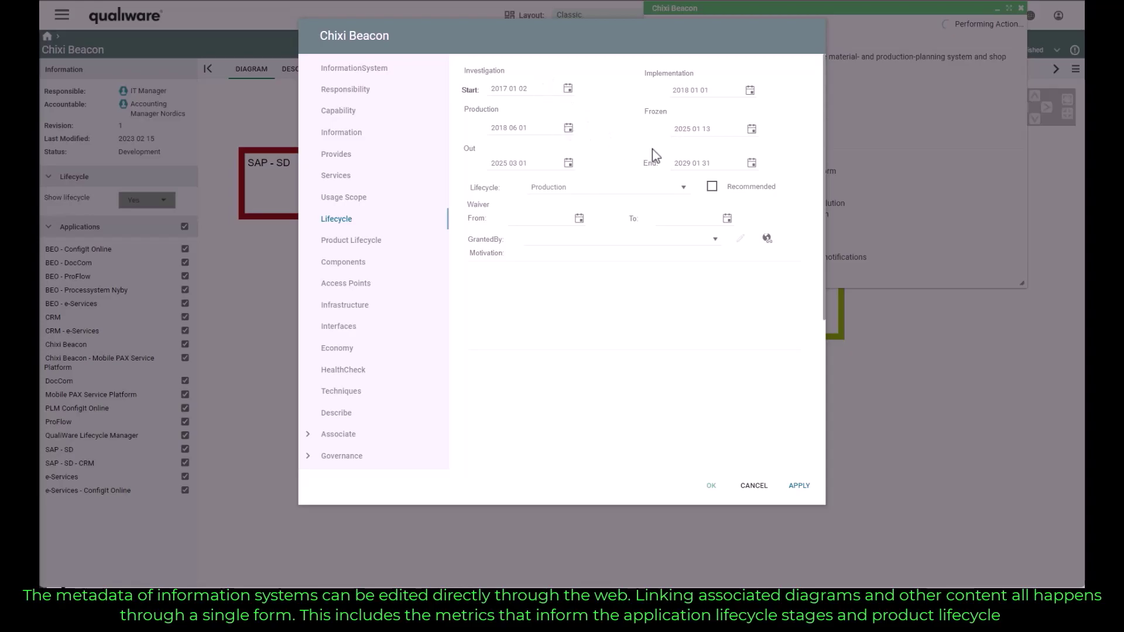
{"action": "left_click", "coordinate": [354, 243]}
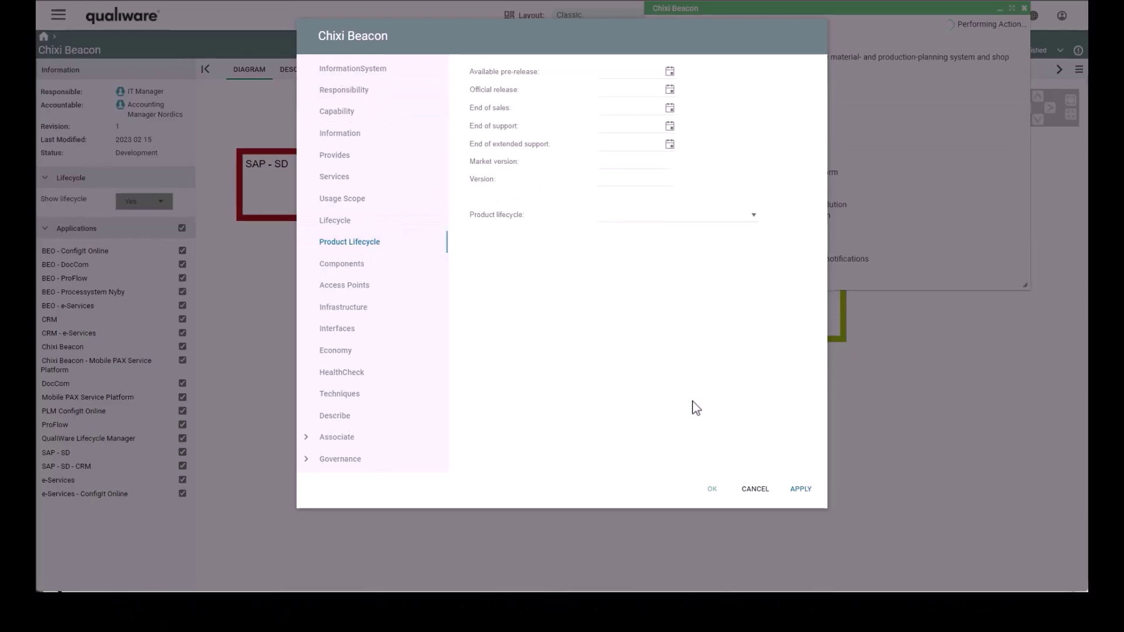
{"action": "left_click", "coordinate": [755, 490]}
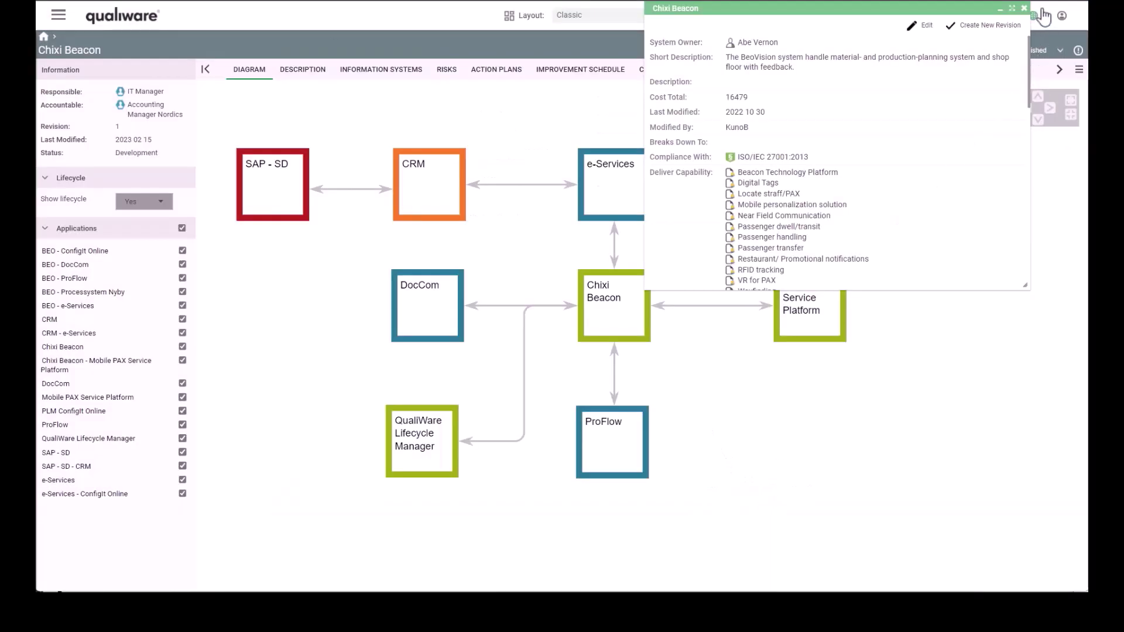
- Close the properties summary and switch the page to the Analyzing and improving layout
{"action": "left_click", "coordinate": [1024, 9]}
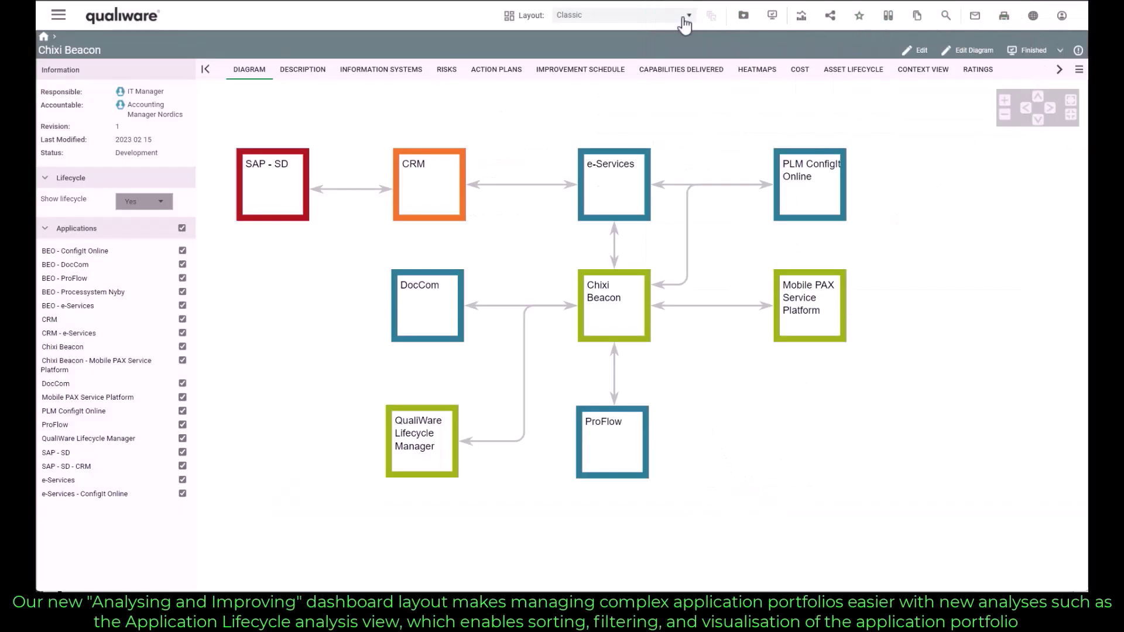
{"action": "left_click", "coordinate": [618, 24]}
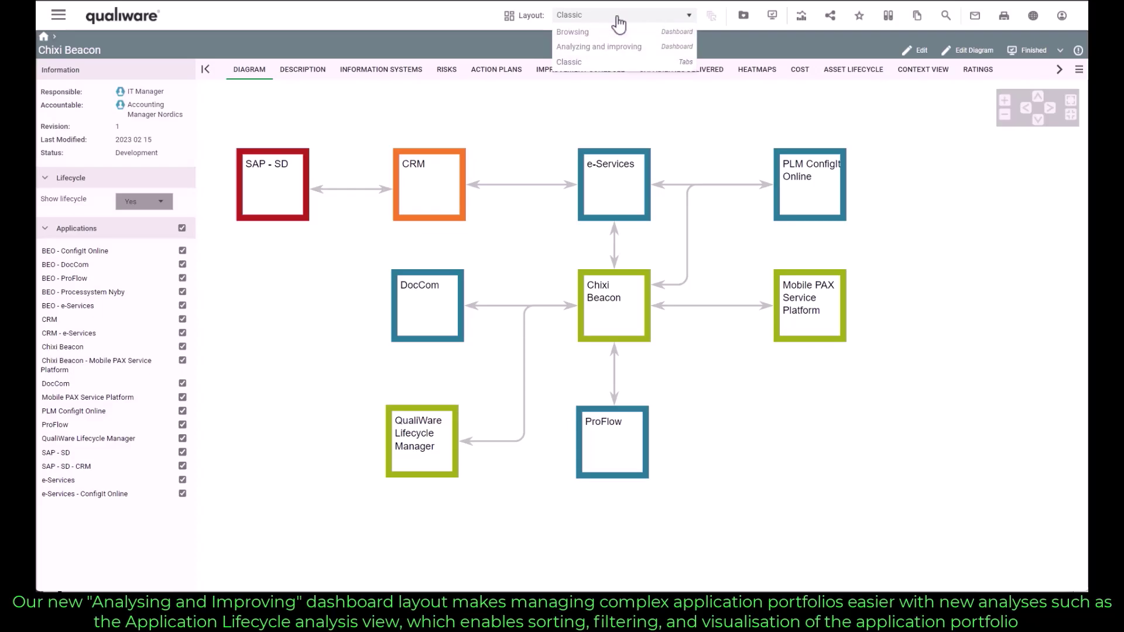
{"action": "left_click", "coordinate": [607, 53]}
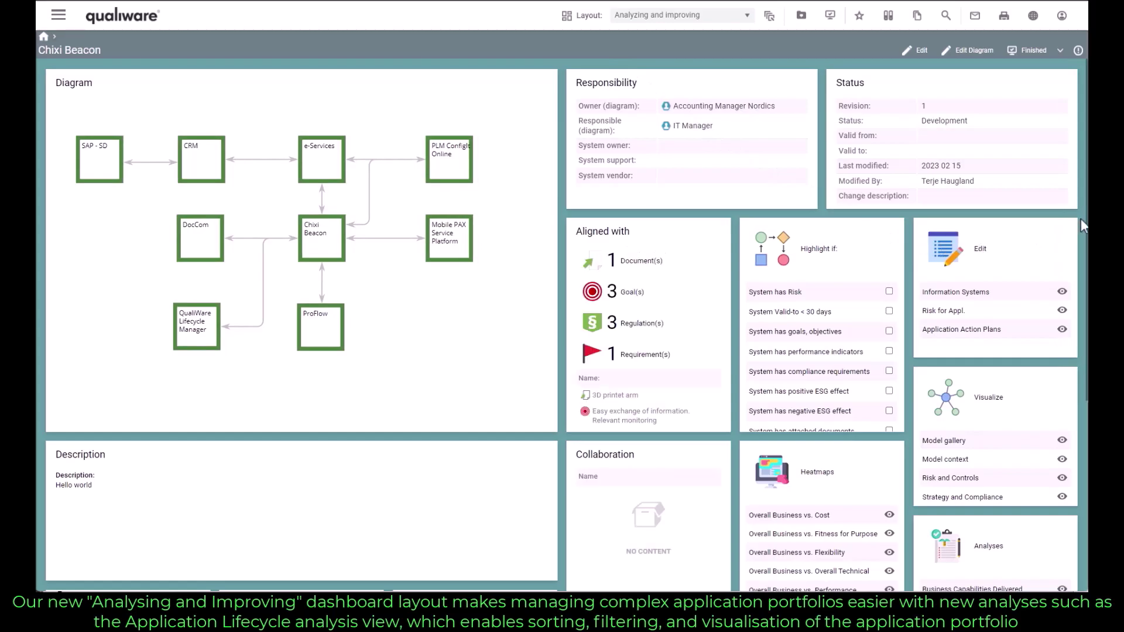
{"action": "scroll", "coordinate": [1080, 219], "scroll_direction": "down", "scroll_amount": 2}
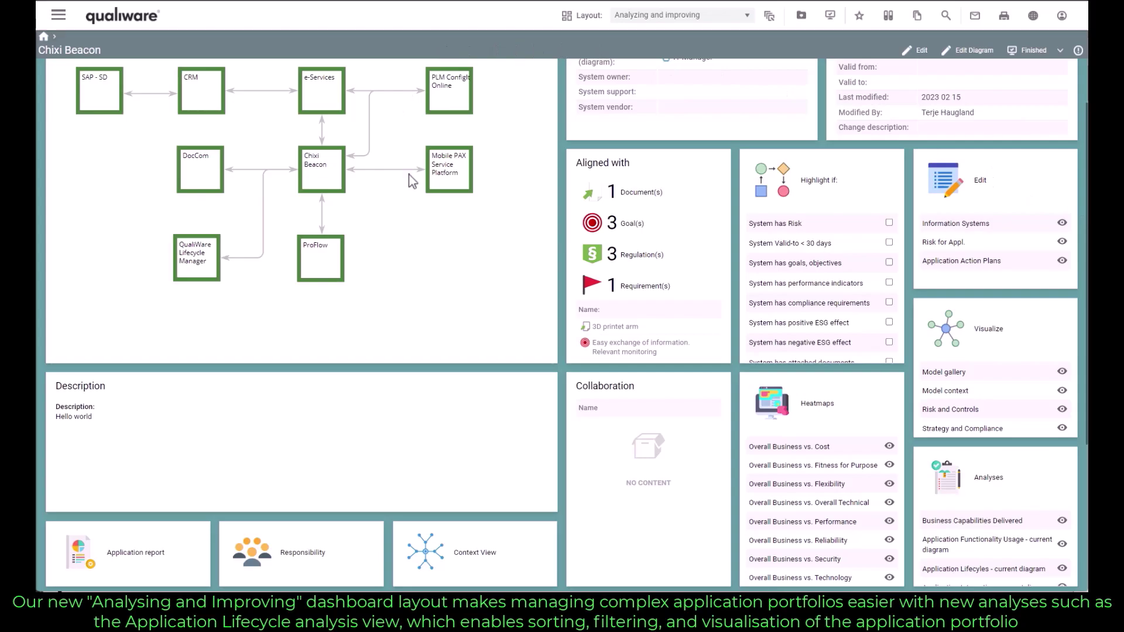
{"action": "scroll", "coordinate": [860, 300], "scroll_direction": "down", "scroll_amount": 3}
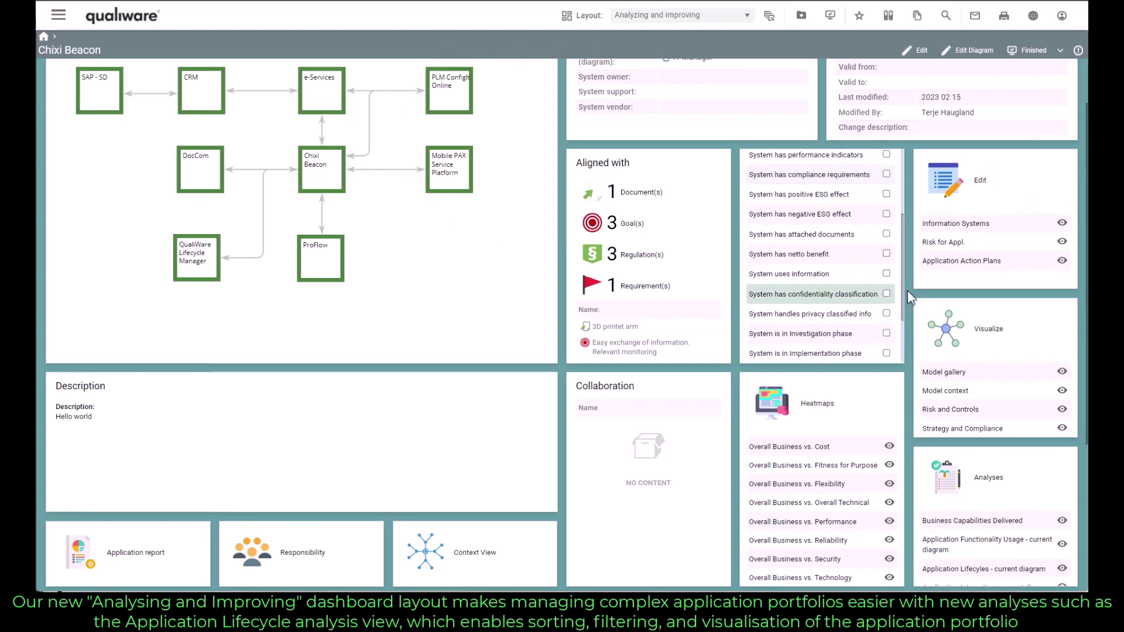
{"action": "scroll", "coordinate": [956, 257], "scroll_direction": "down", "scroll_amount": 2}
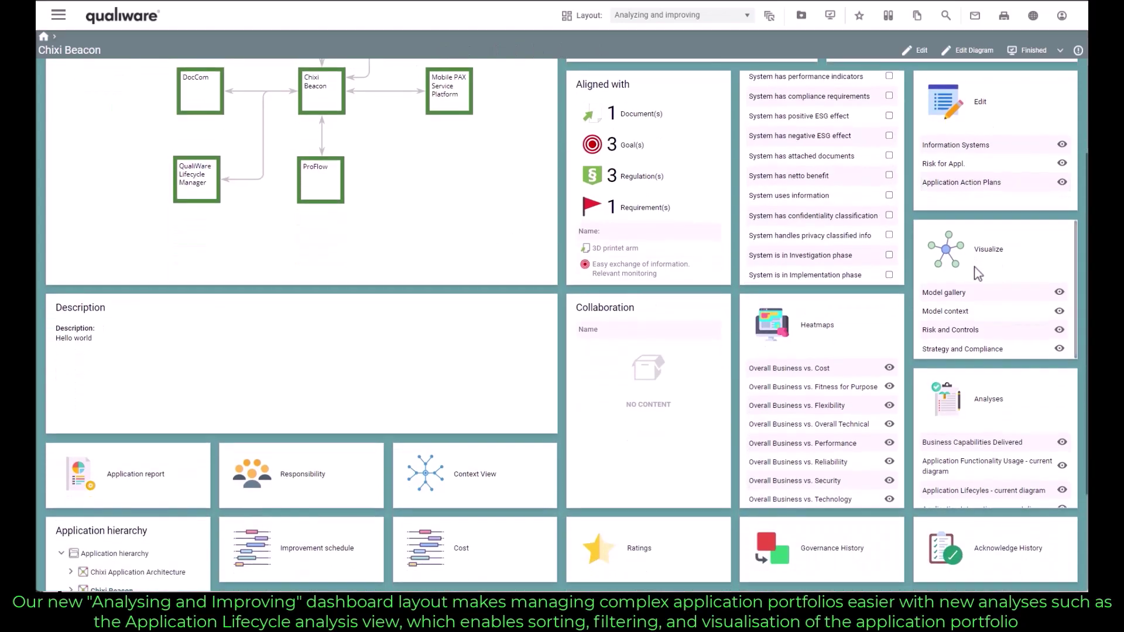
{"action": "scroll", "coordinate": [1041, 447], "scroll_direction": "down", "scroll_amount": 1}
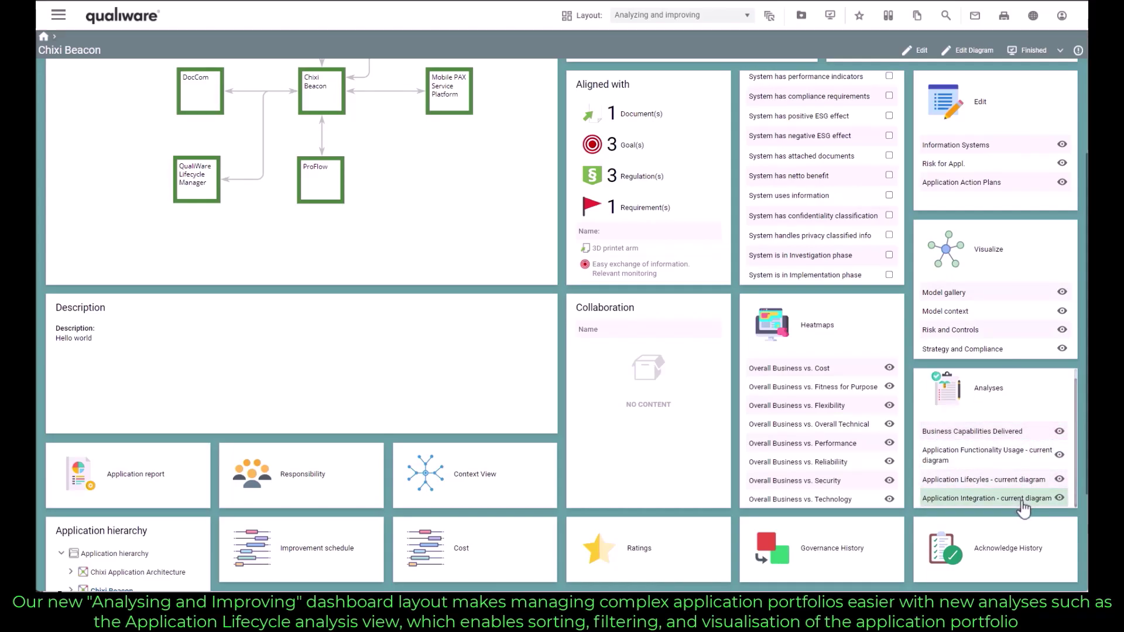
- Open the Application Lifecycles analysis and zoom the browser out so the table fits
{"action": "left_click", "coordinate": [1060, 480]}
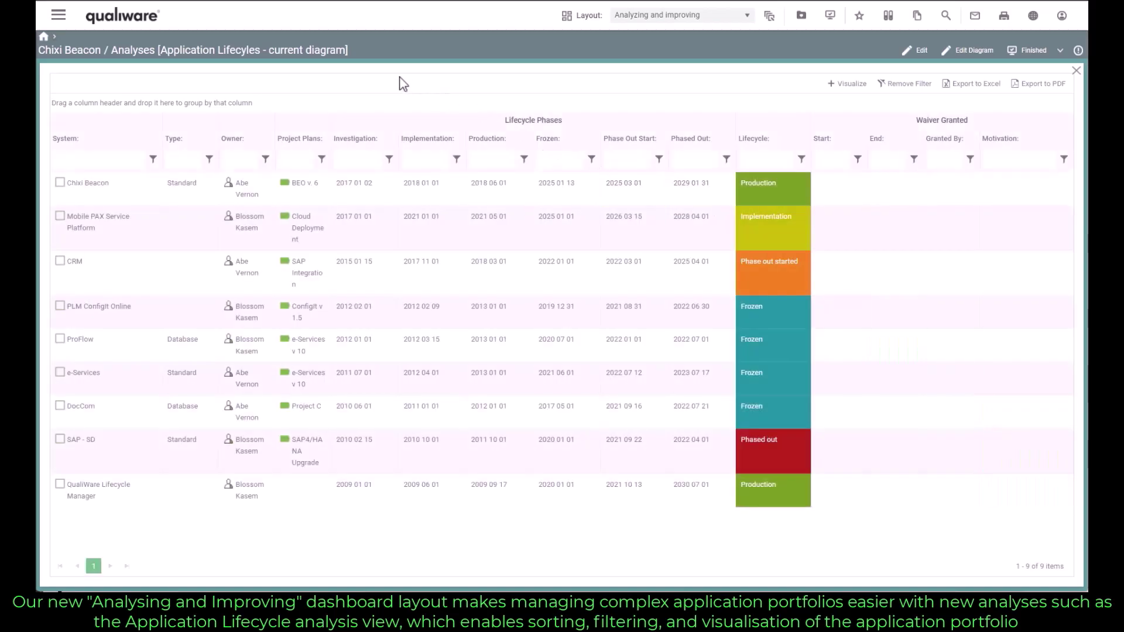
{"action": "key", "text": "ctrl+minus"}
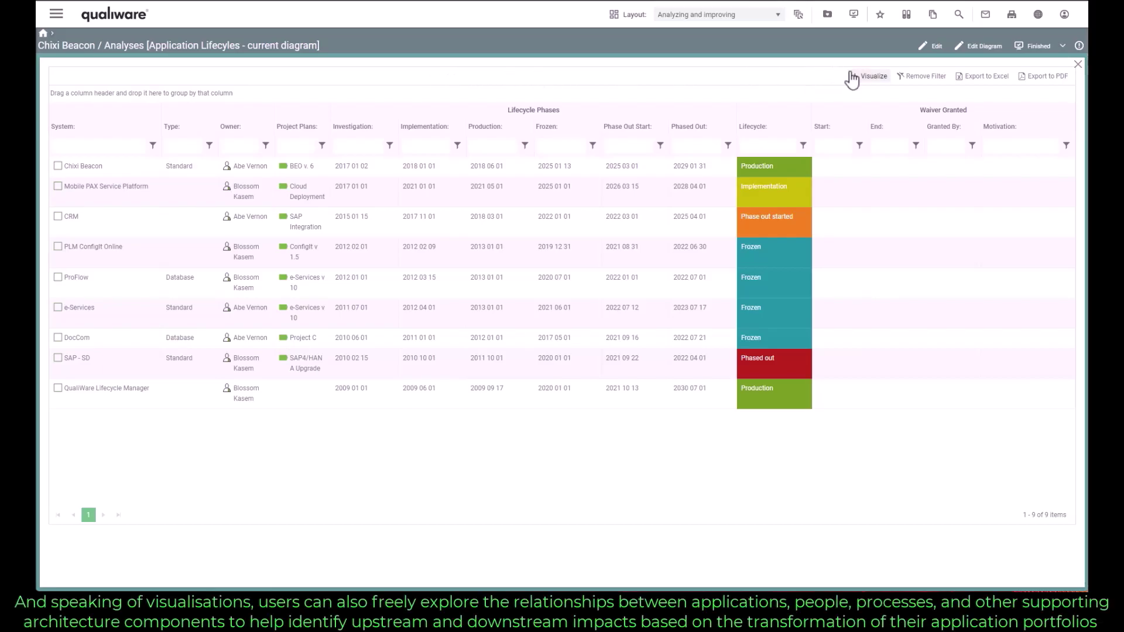
- Visualize the lifecycle results and Local Explore QualiWare Lifecycle Manager with the All filter
{"action": "left_click", "coordinate": [872, 77]}
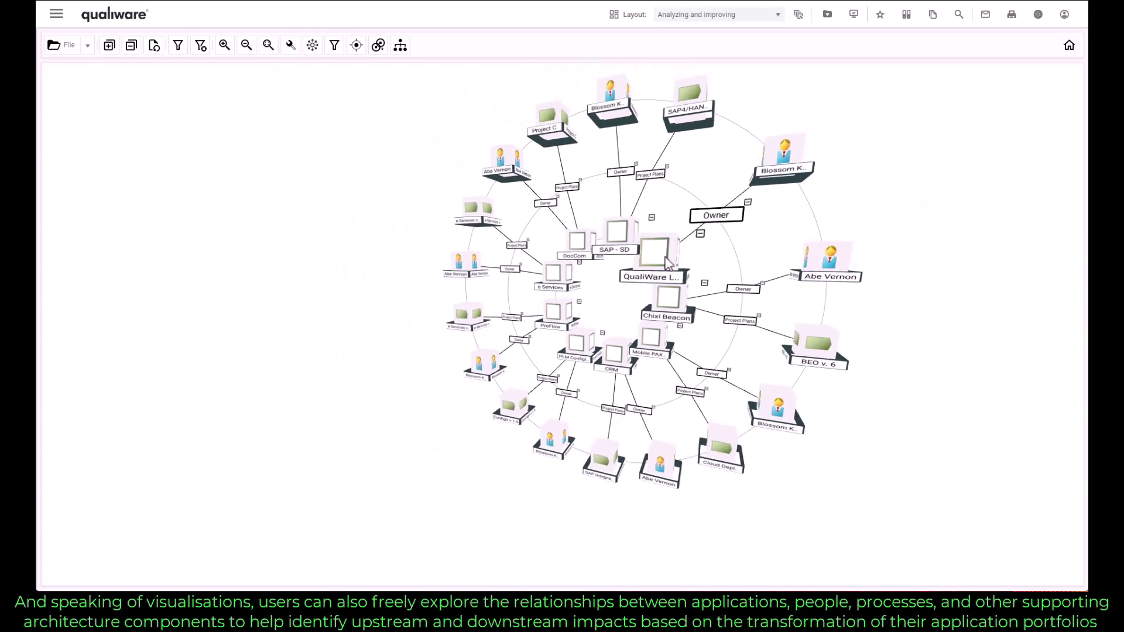
{"action": "right_click", "coordinate": [666, 261]}
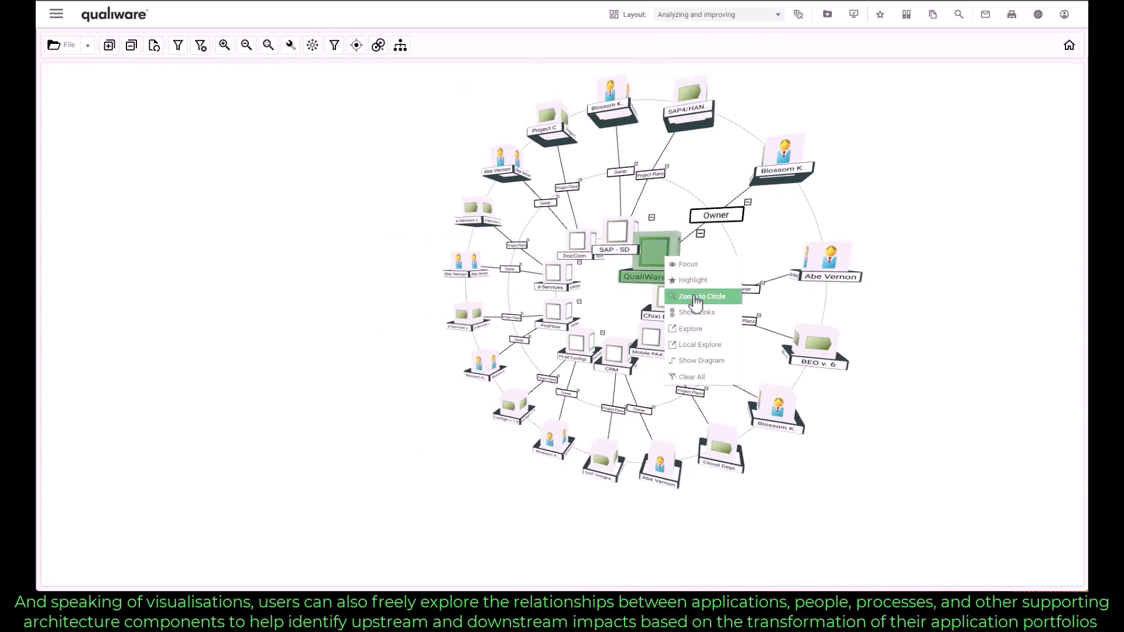
{"action": "left_click", "coordinate": [704, 345]}
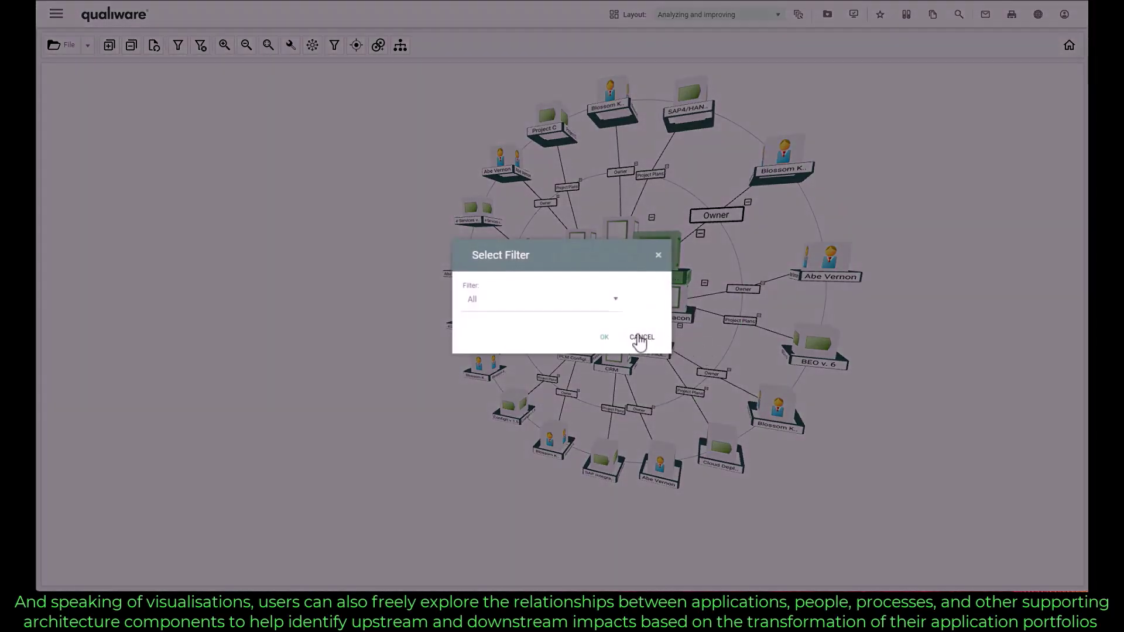
{"action": "left_click", "coordinate": [605, 339]}
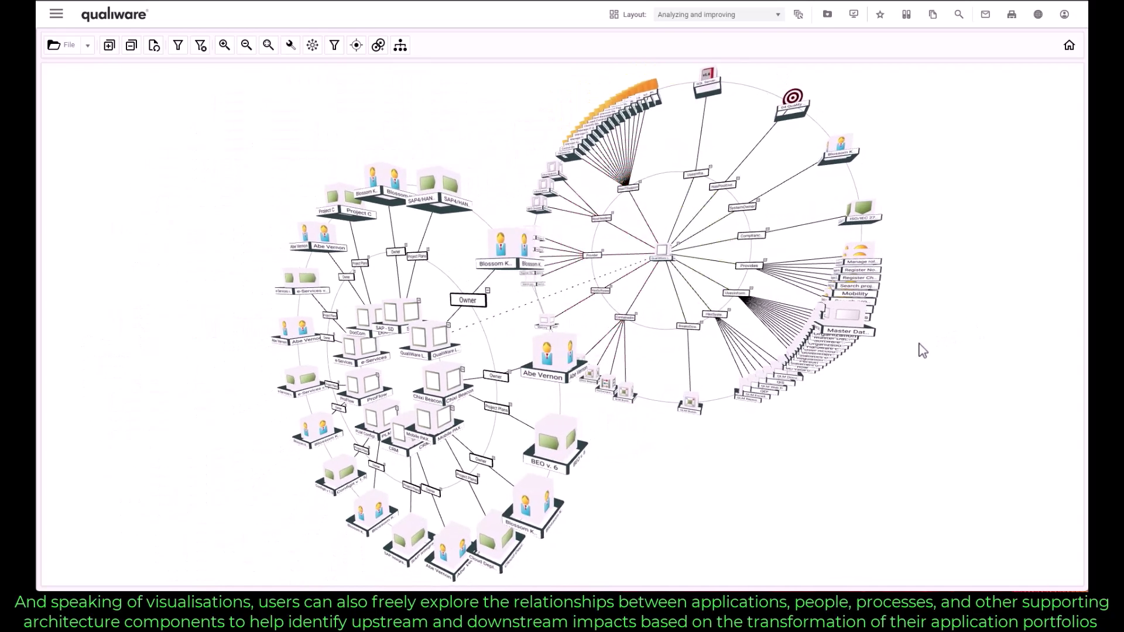
- Return to the Chixi Beacon application page and scroll down to its tiles
{"action": "left_click", "coordinate": [356, 45]}
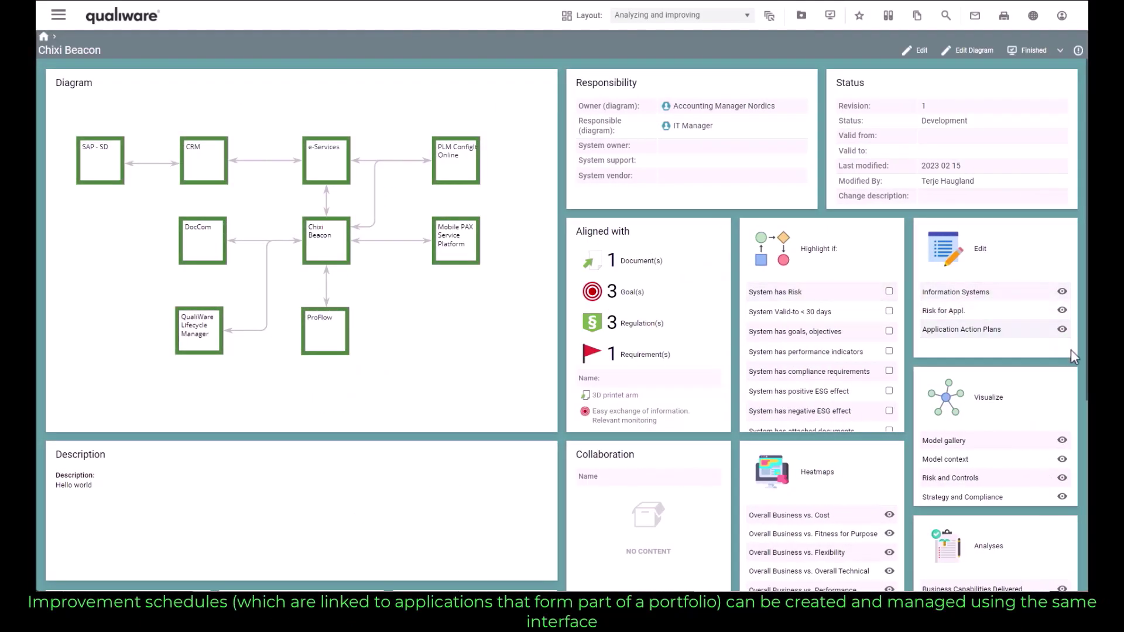
{"action": "scroll", "coordinate": [1077, 353], "scroll_direction": "down", "scroll_amount": 5}
{"action": "scroll", "coordinate": [1083, 338], "scroll_direction": "down", "scroll_amount": 1}
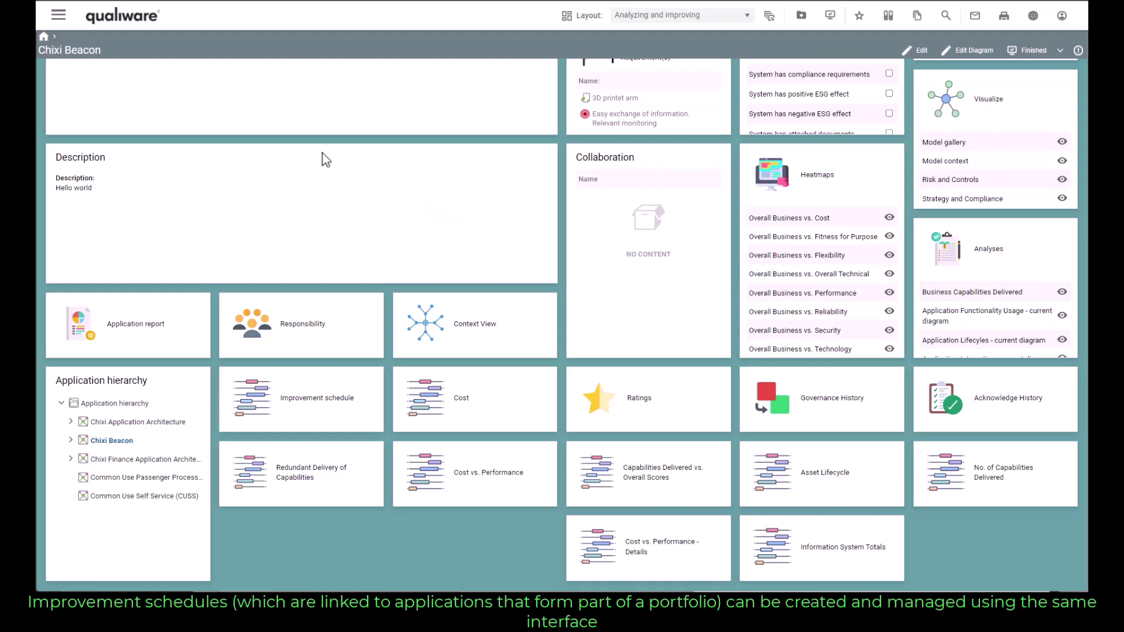
- View the improvement schedule by Year with Cloud Deployment and e-Services v 10 expanded, then close it
{"action": "left_click", "coordinate": [334, 394]}
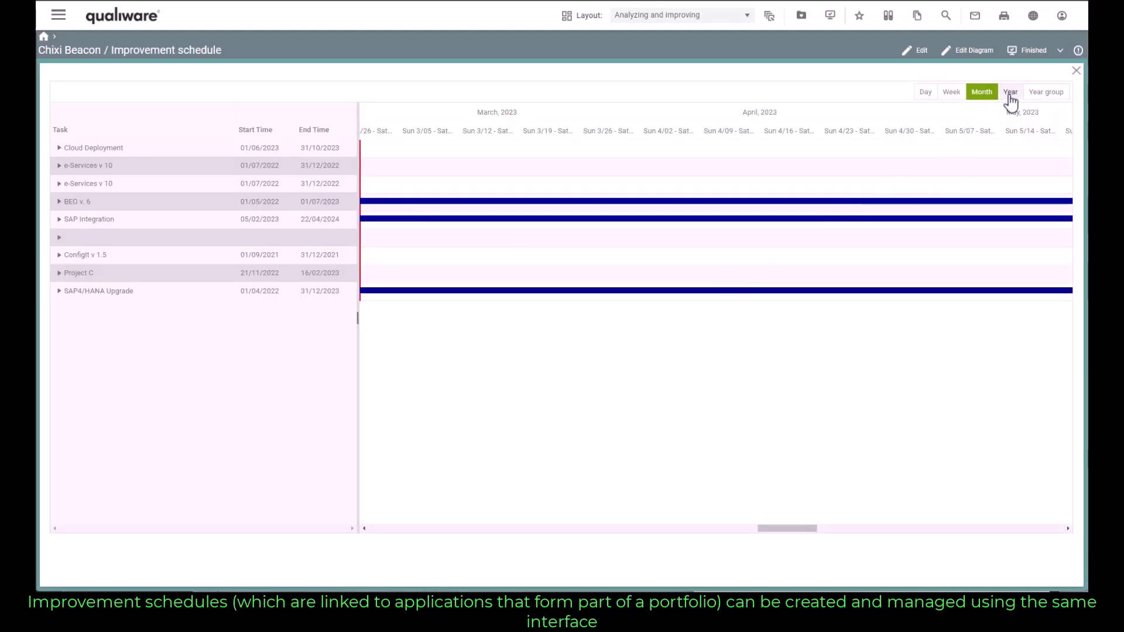
{"action": "left_click", "coordinate": [1010, 94]}
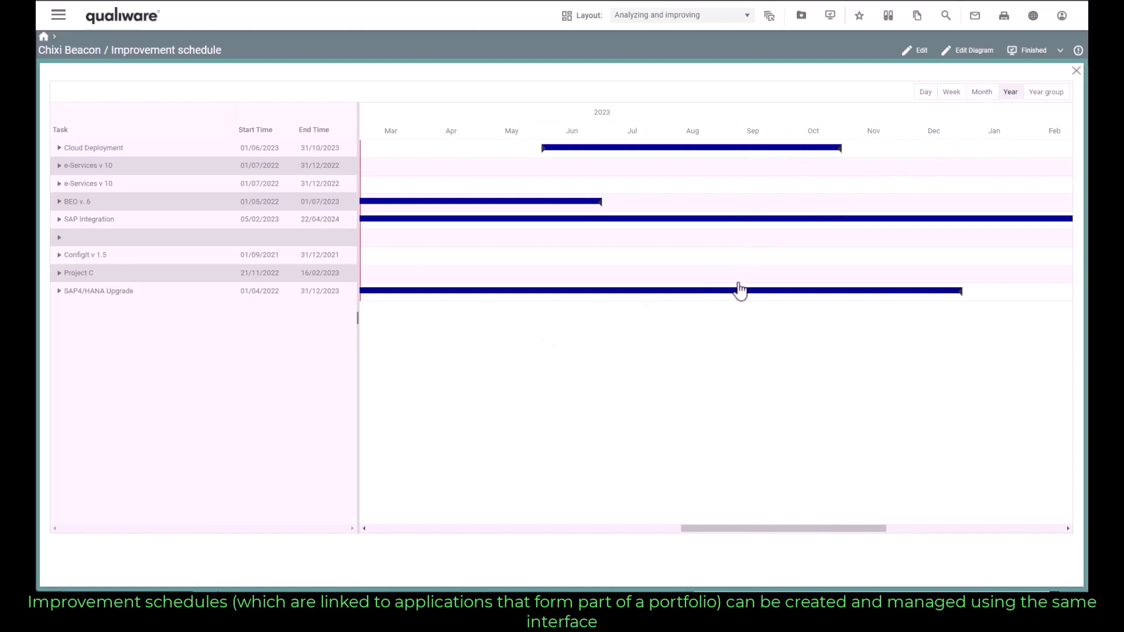
{"action": "left_click", "coordinate": [59, 166]}
{"action": "left_click", "coordinate": [60, 148]}
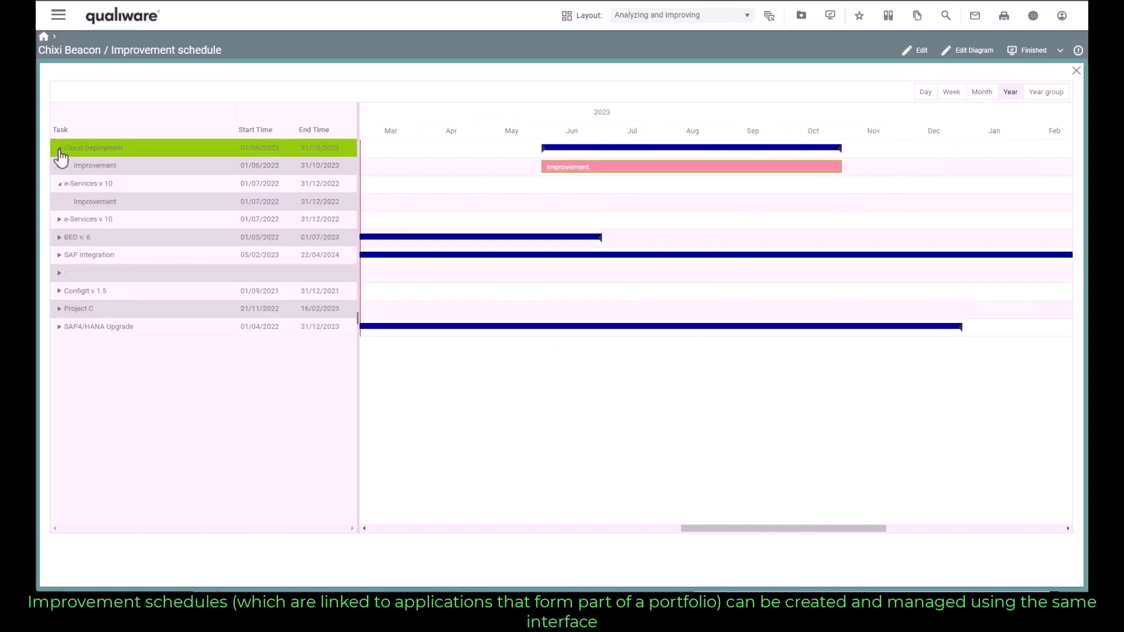
{"action": "left_click", "coordinate": [59, 219]}
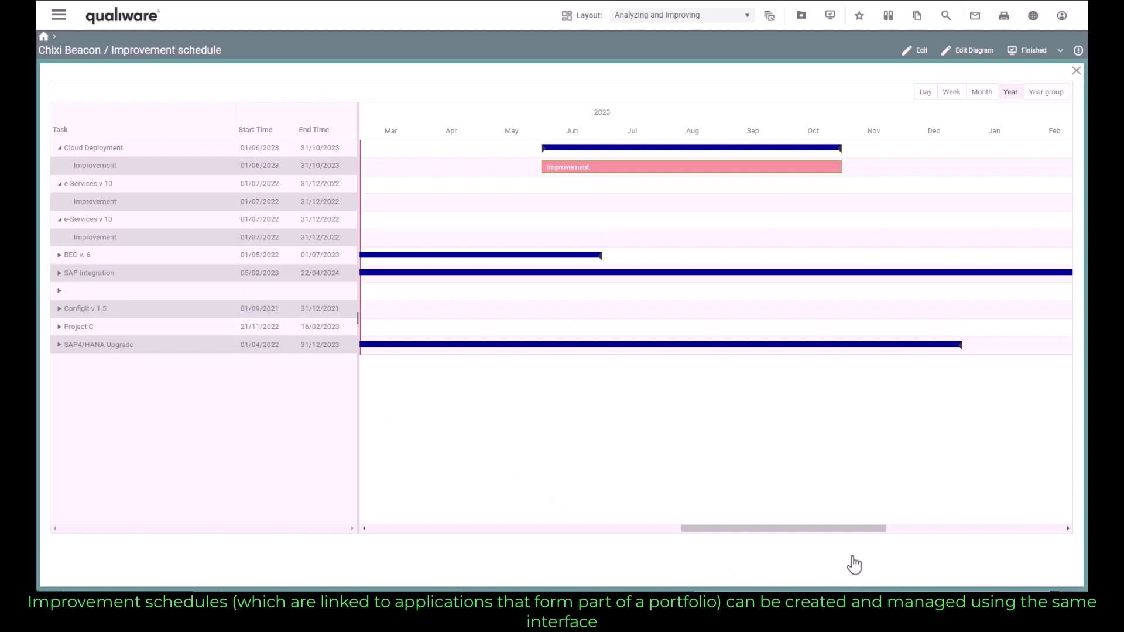
{"action": "left_click_drag", "start_coordinate": [843, 530], "coordinate": [652, 530]}
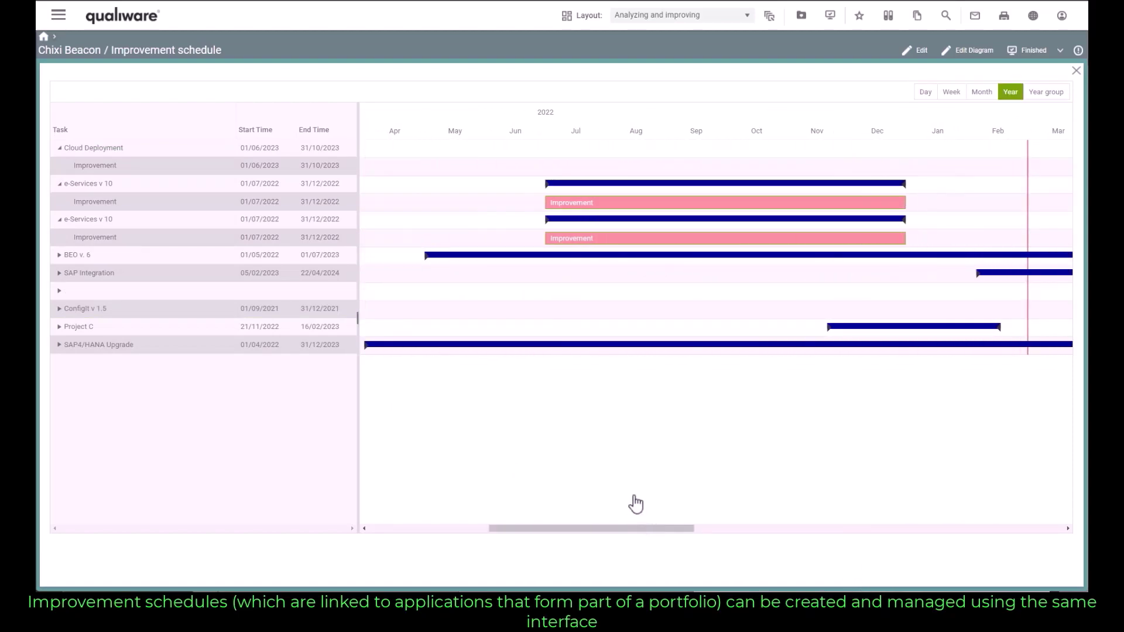
{"action": "left_click", "coordinate": [1075, 72]}
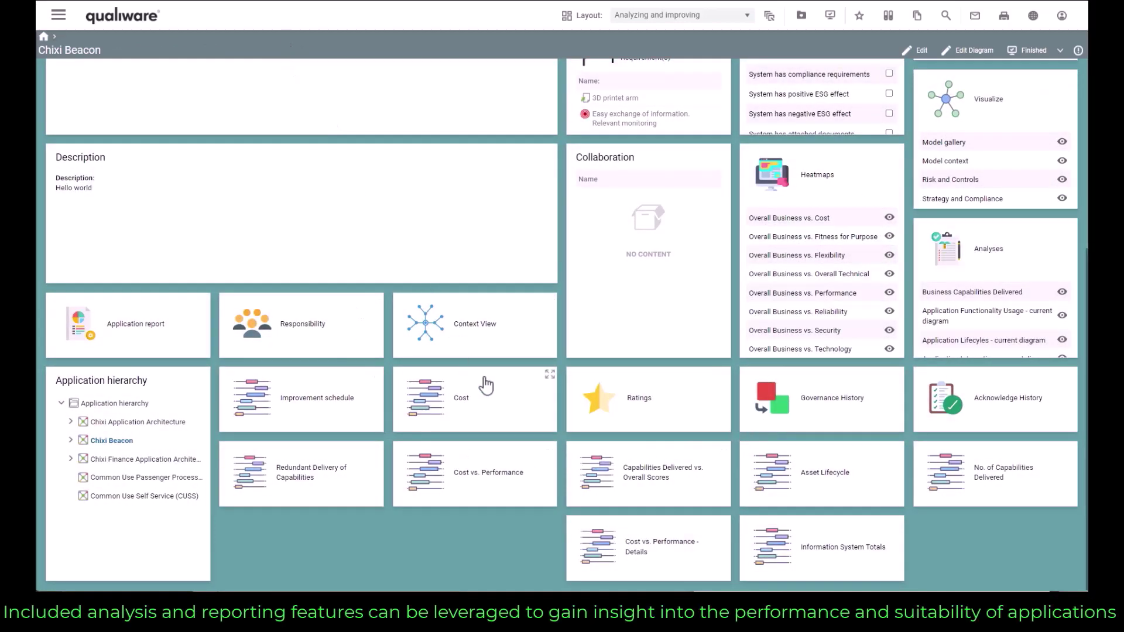
- Open the Cost vs. Performance - Details chart
{"action": "left_click", "coordinate": [724, 523]}
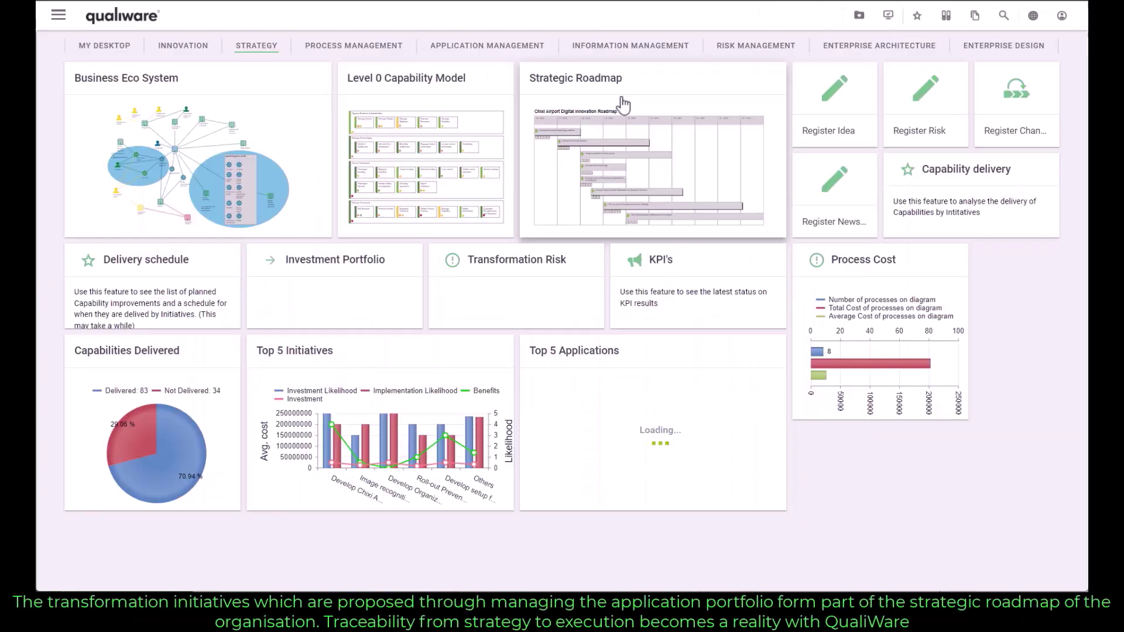
- Open the Strategic Roadmap and expand its diagram to full page
{"action": "left_click", "coordinate": [623, 104]}
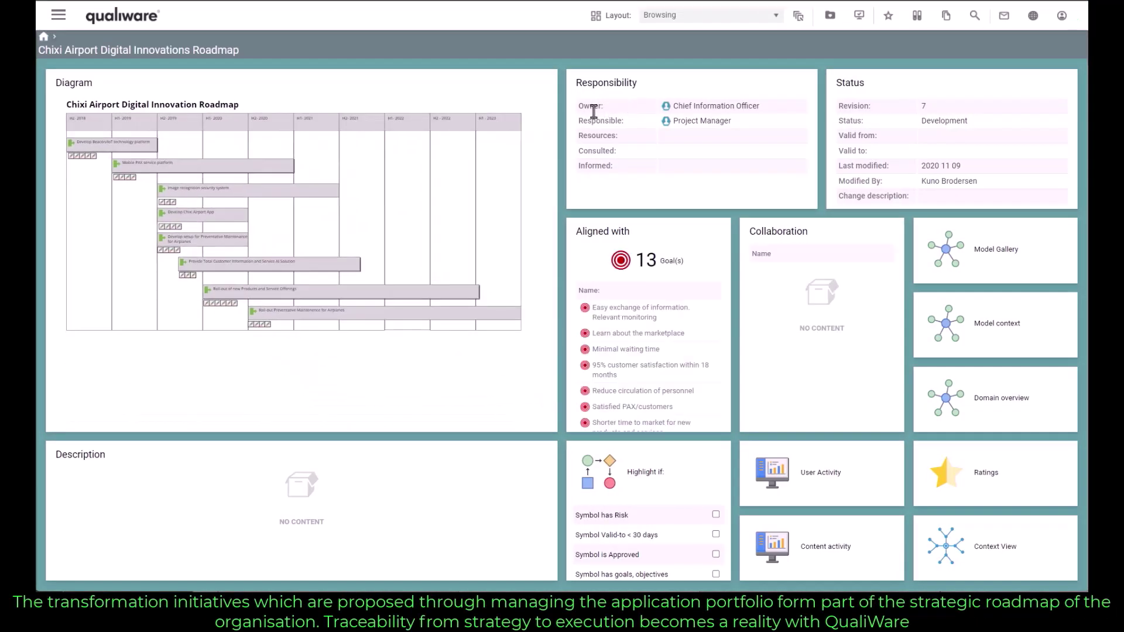
{"action": "left_click", "coordinate": [551, 79]}
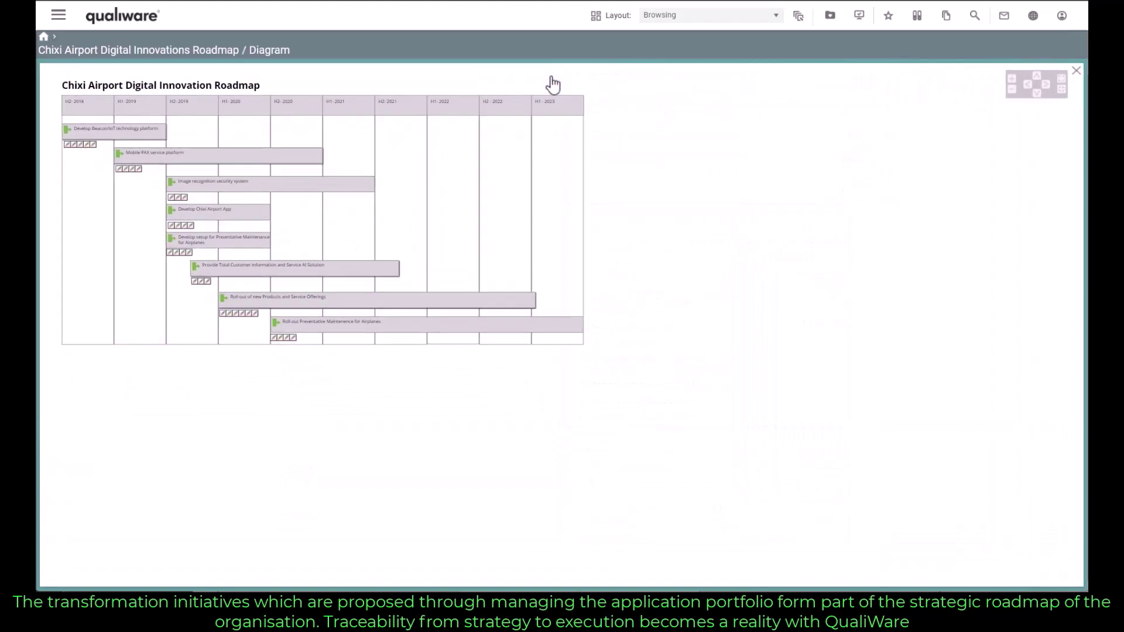